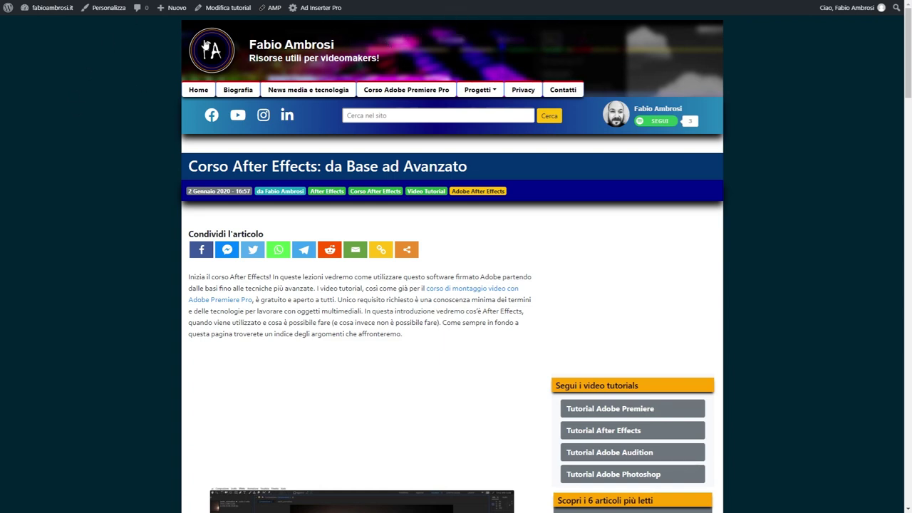
# Visit the blog's home page, then go back to the After Effects course article
pyautogui.click(206, 47)
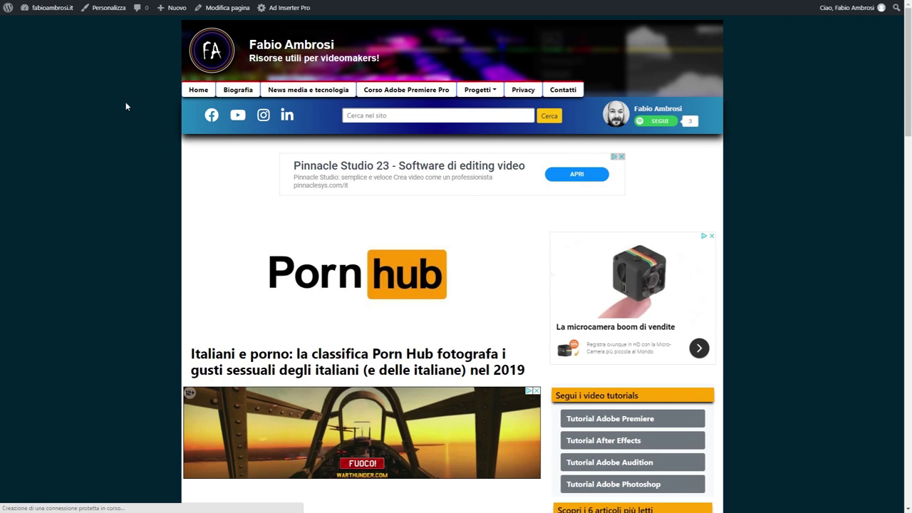
pyautogui.scroll(-4, 130, 110)
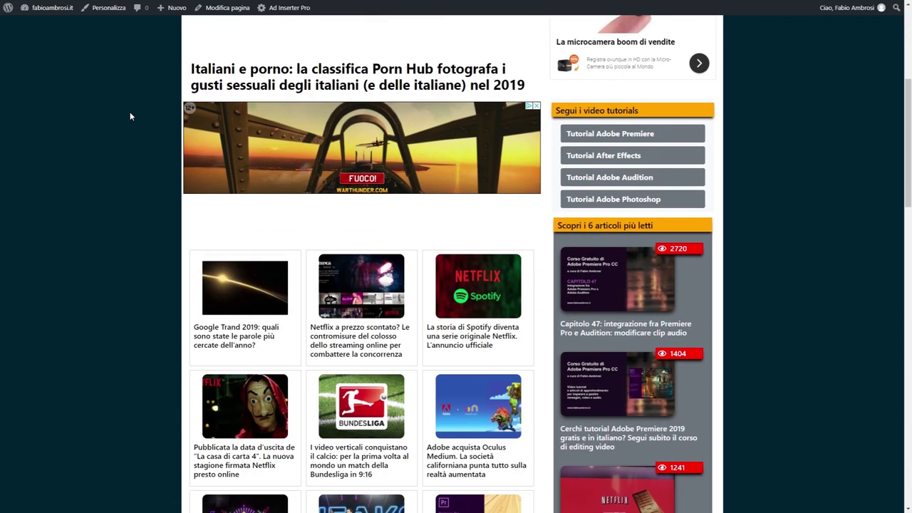
pyautogui.scroll(-3, 130, 116)
pyautogui.rightClick(130, 117)
pyautogui.click(151, 140)
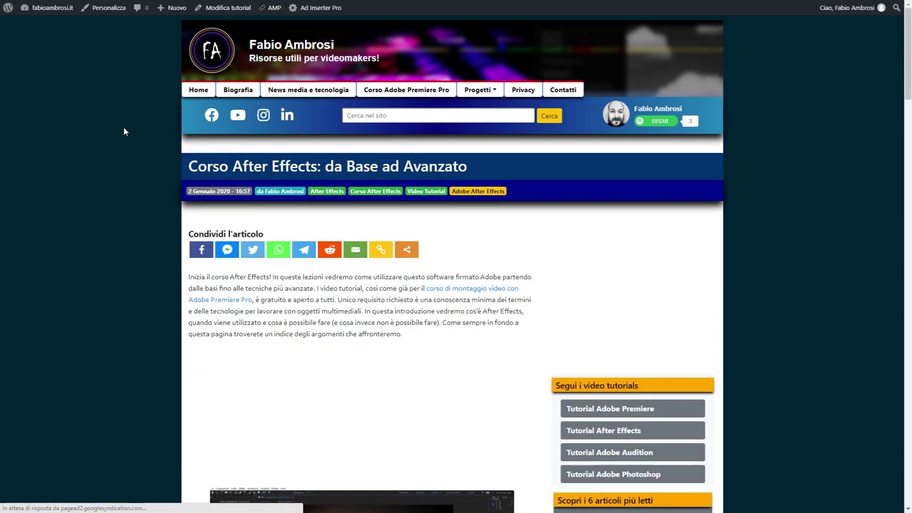
# Scroll to the 'modulo Base' list and highlight its 25 lessons, then clear the selection
pyautogui.scroll(-2, 124, 131)
pyautogui.scroll(-3, 123, 131)
pyautogui.scroll(-4, 123, 131)
pyautogui.scroll(-3, 124, 131)
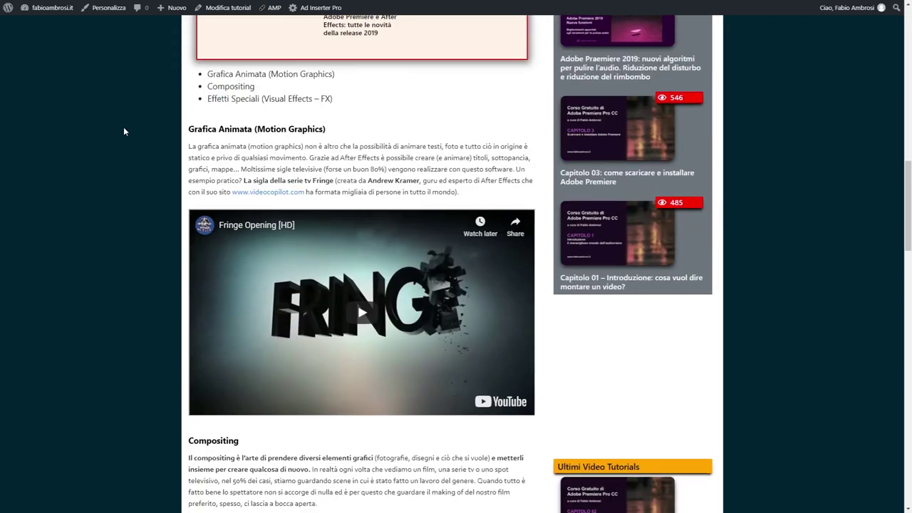
pyautogui.scroll(-4, 123, 131)
pyautogui.scroll(-3, 124, 132)
pyautogui.scroll(-5, 123, 131)
pyautogui.scroll(-4, 123, 131)
pyautogui.scroll(-2, 124, 131)
pyautogui.scroll(1, 124, 132)
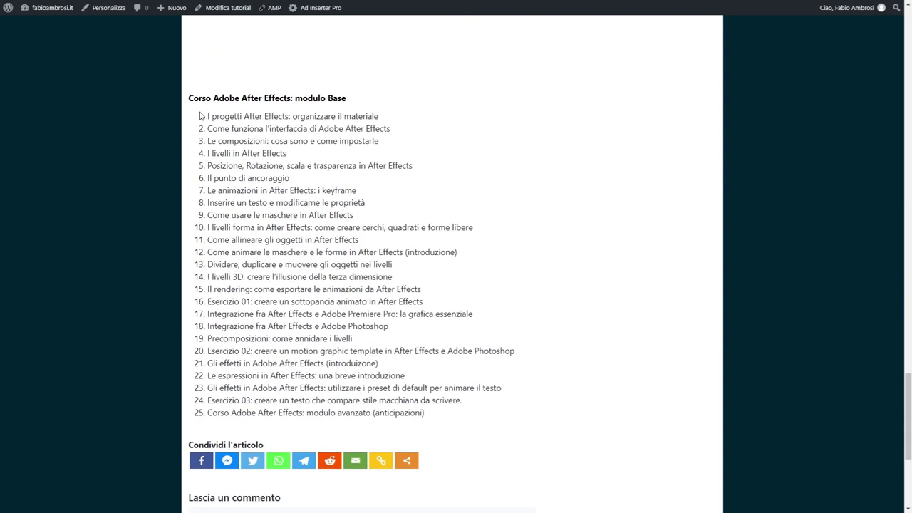
pyautogui.moveTo(201, 116); pyautogui.dragTo(464, 417)
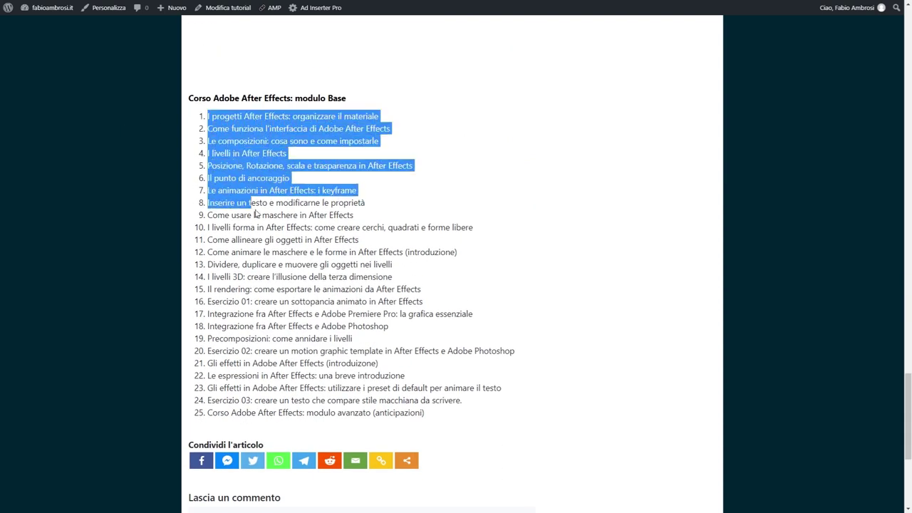
pyautogui.click(464, 417)
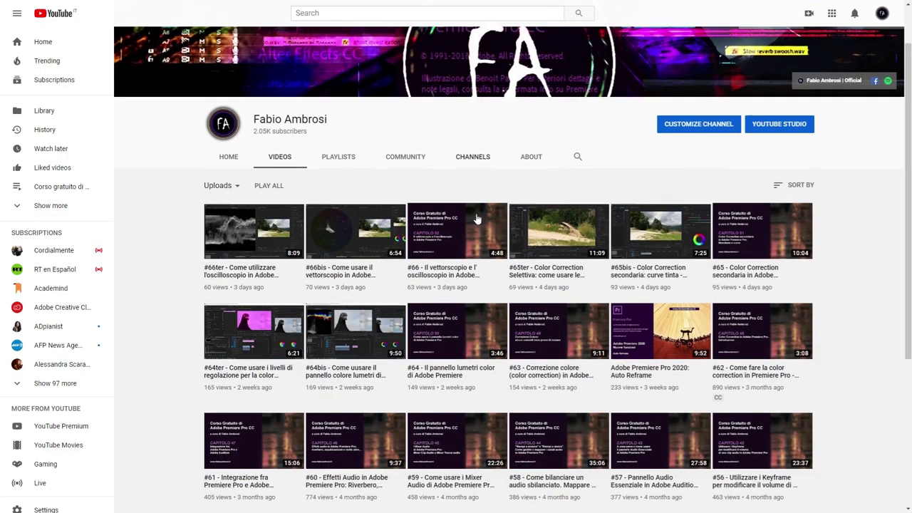
# Scroll the YouTube channel's Videos page down briefly and back to the top
pyautogui.scroll(-2, 477, 219)
pyautogui.scroll(3, 477, 219)
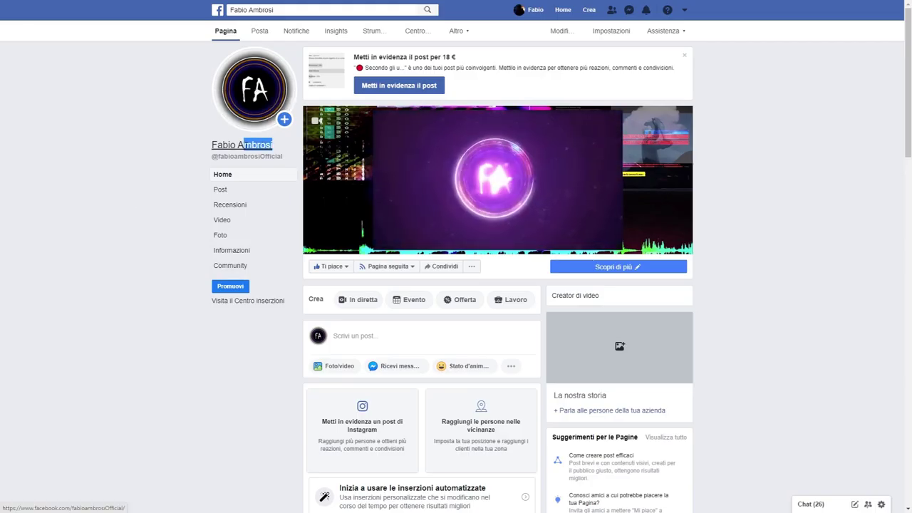
# Highlight the Facebook page name and the After Effects course announcement post text
pyautogui.moveTo(270, 144); pyautogui.dragTo(214, 145)
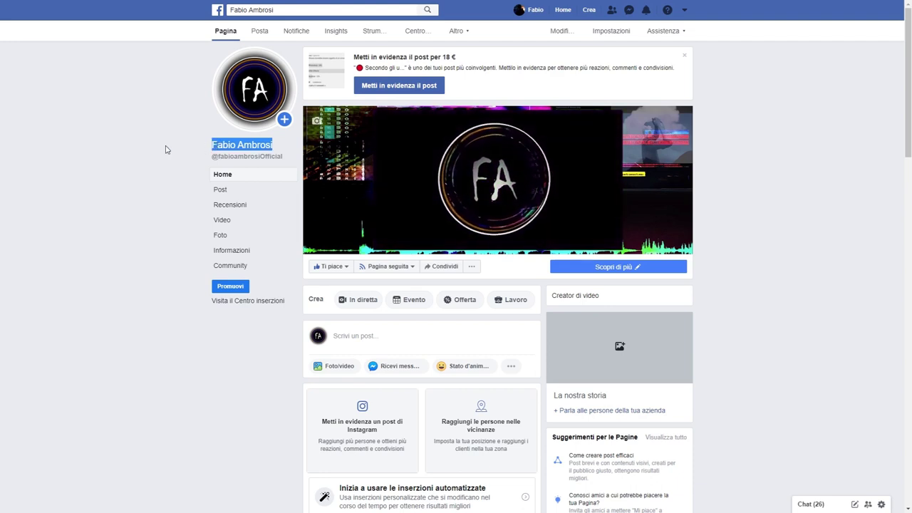
pyautogui.scroll(-3, 166, 150)
pyautogui.scroll(-3, 166, 149)
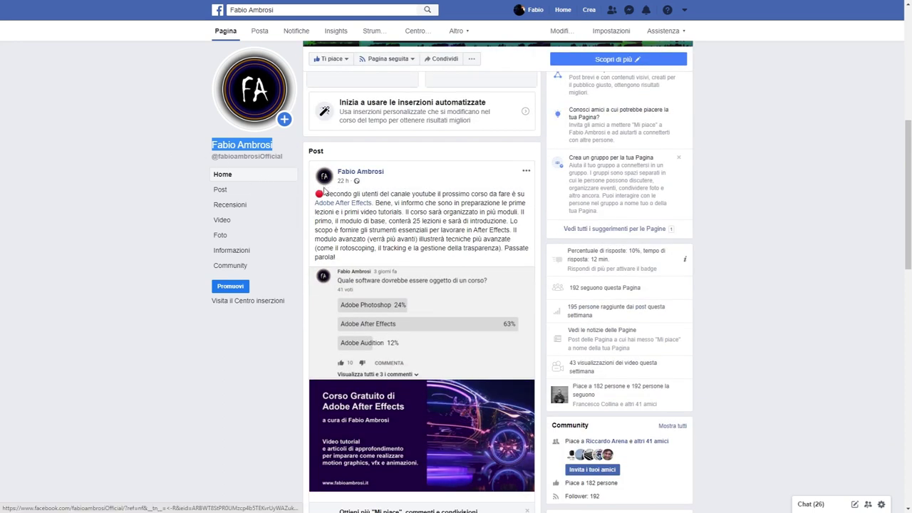
pyautogui.moveTo(324, 191); pyautogui.dragTo(395, 258)
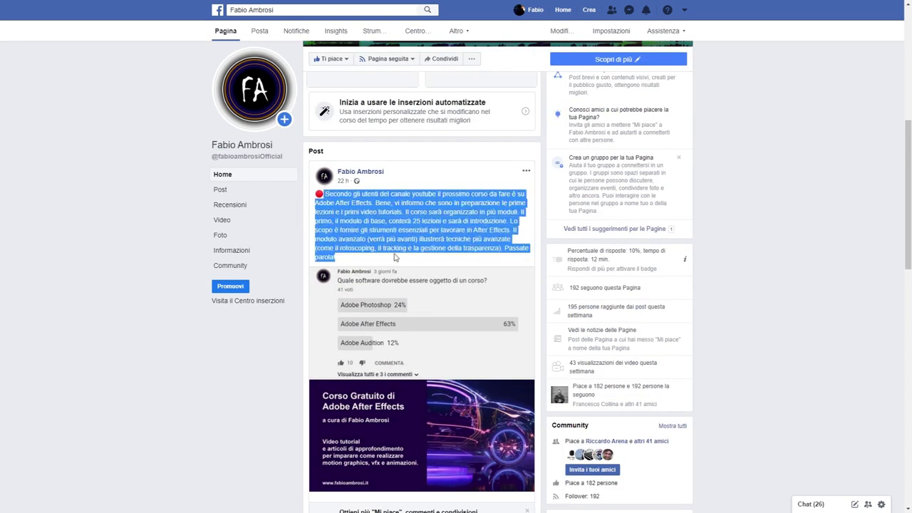
# Scroll down the Facebook page to its Video and Foto sections
pyautogui.scroll(-3, 395, 258)
pyautogui.scroll(-2, 396, 257)
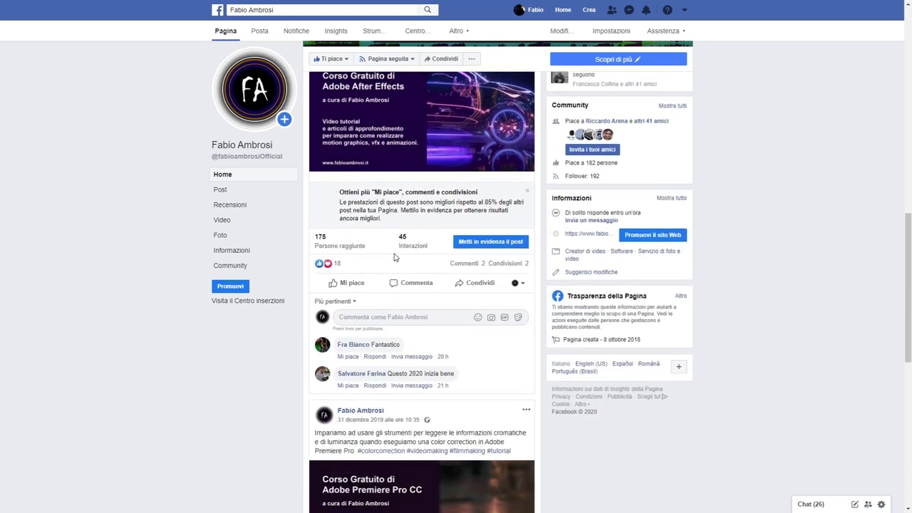
pyautogui.scroll(-2, 395, 255)
pyautogui.scroll(-2, 394, 252)
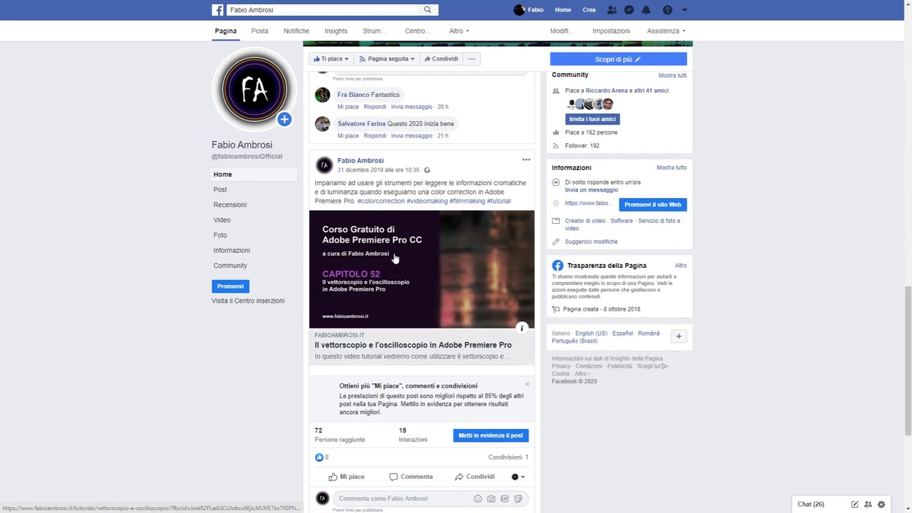
pyautogui.scroll(-3, 395, 258)
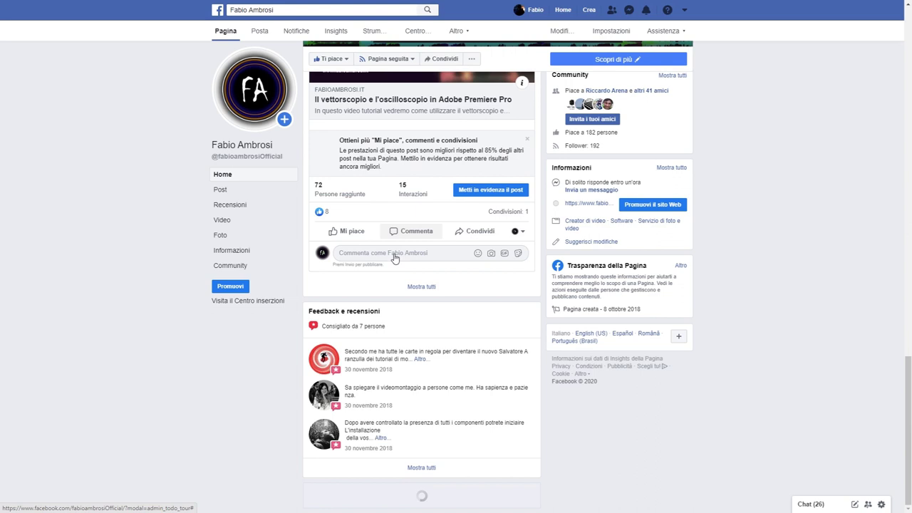
pyautogui.scroll(-1, 395, 258)
pyautogui.scroll(-1, 395, 258)
pyautogui.scroll(-2, 395, 258)
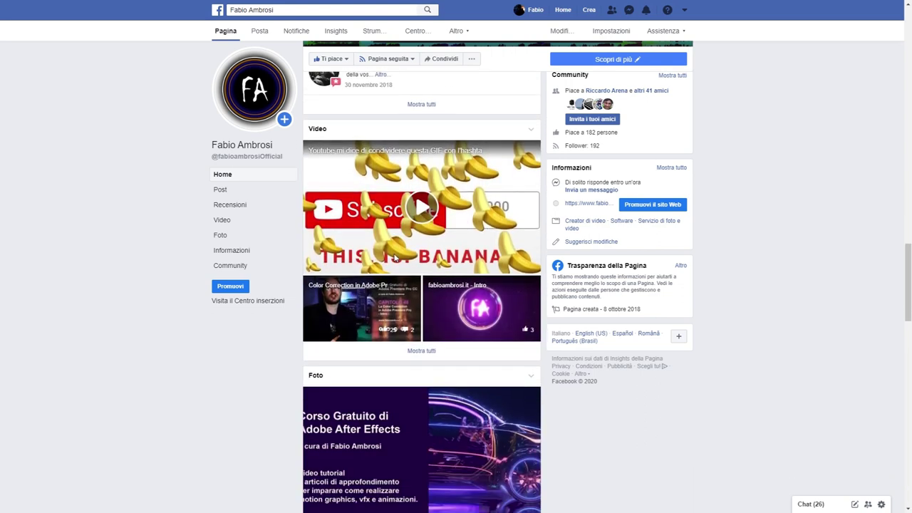
pyautogui.scroll(-1, 395, 258)
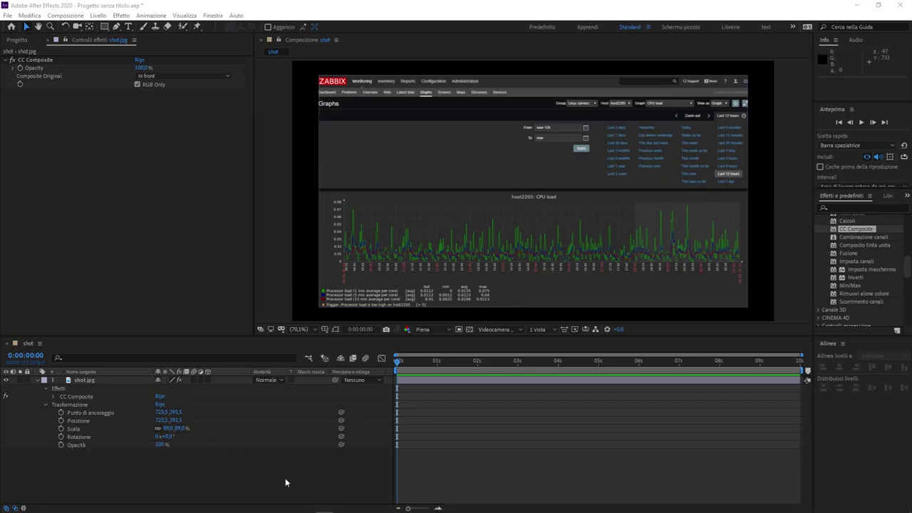
pyautogui.click(285, 482)
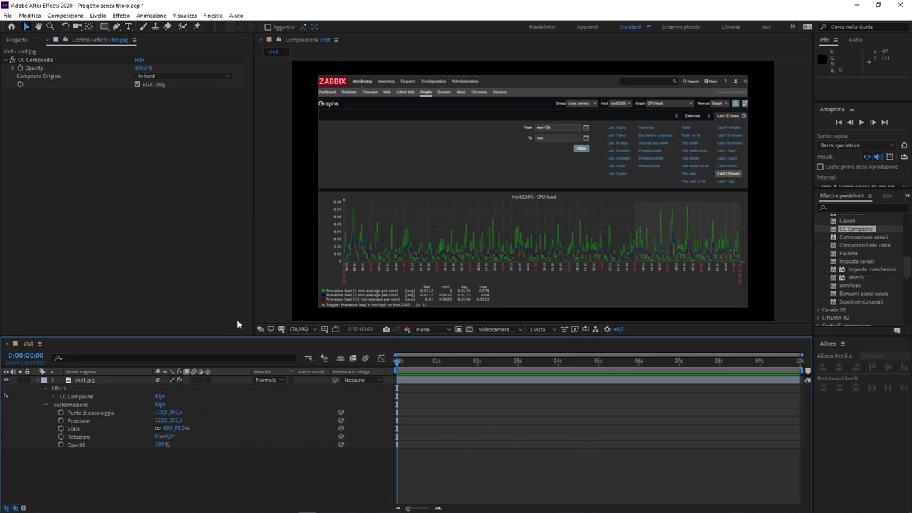
# Raise the timeline divider to enlarge the timeline and select the shot.jpg layer
pyautogui.moveTo(239, 342); pyautogui.dragTo(278, 212)
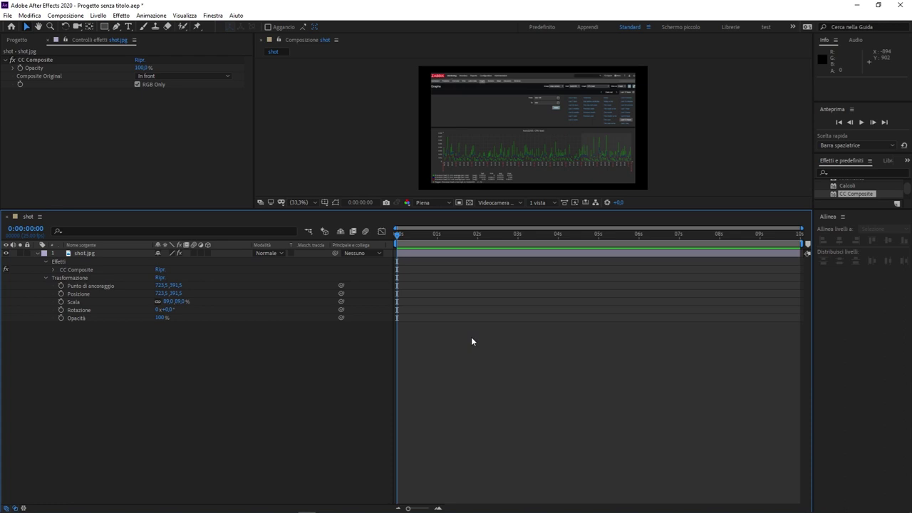
pyautogui.click(83, 262)
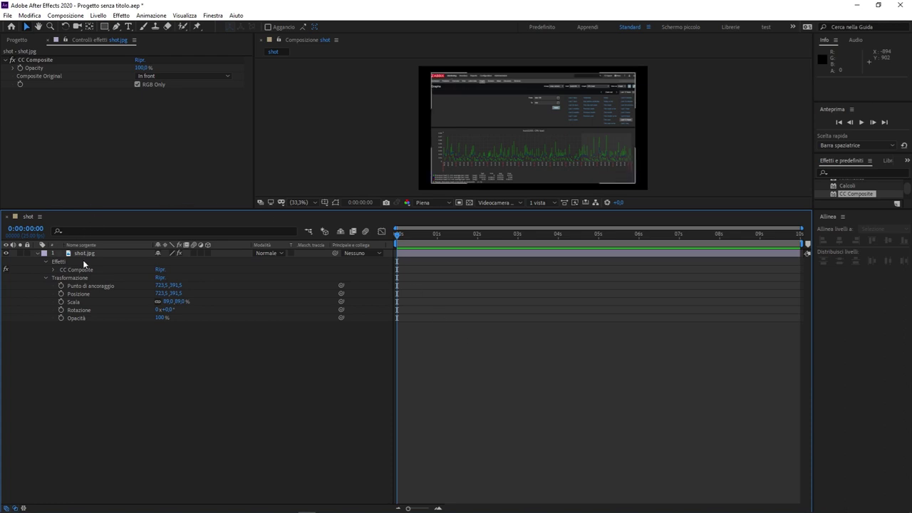
pyautogui.click(92, 254)
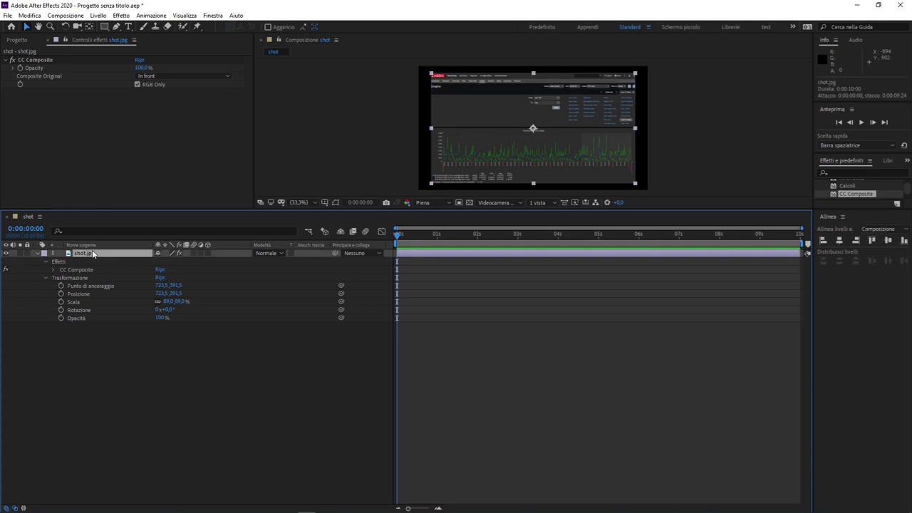
# Delete the shot.jpg layer and re-add shot.jpg from the Project panel as layer 1
pyautogui.press('Delete')
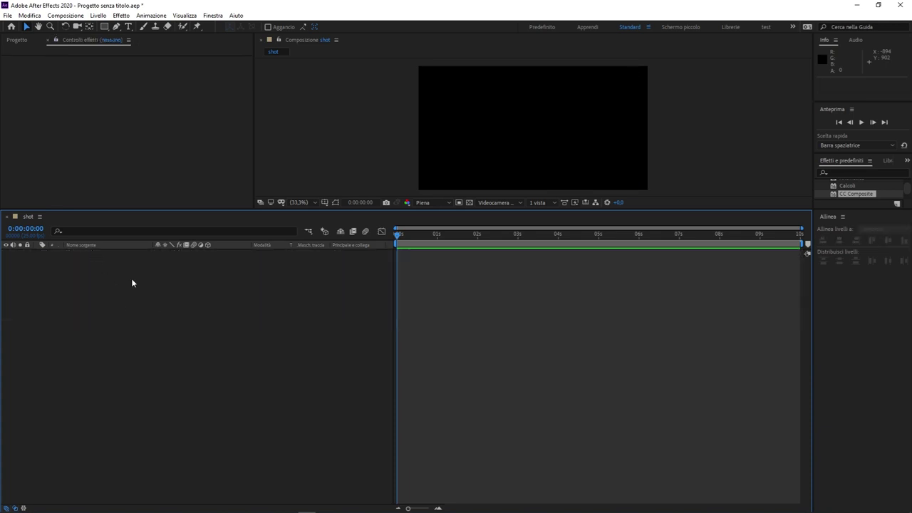
pyautogui.click(17, 40)
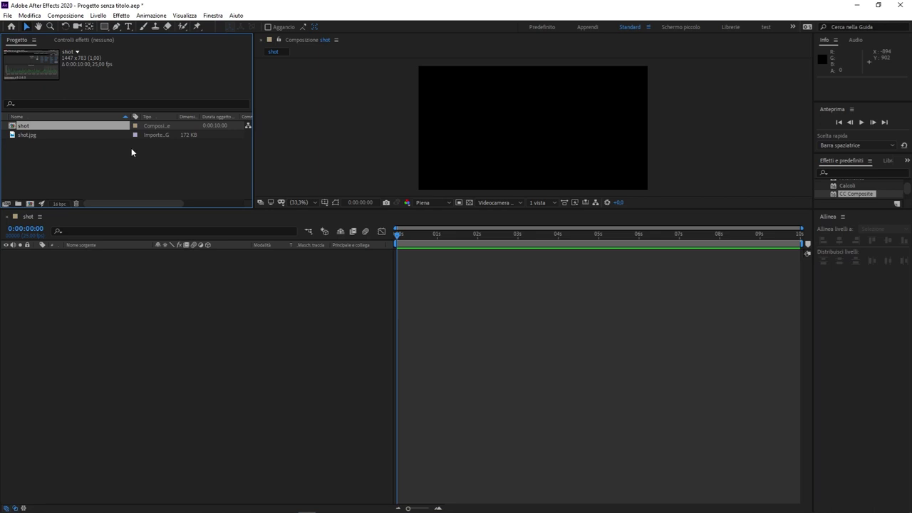
pyautogui.click(119, 163)
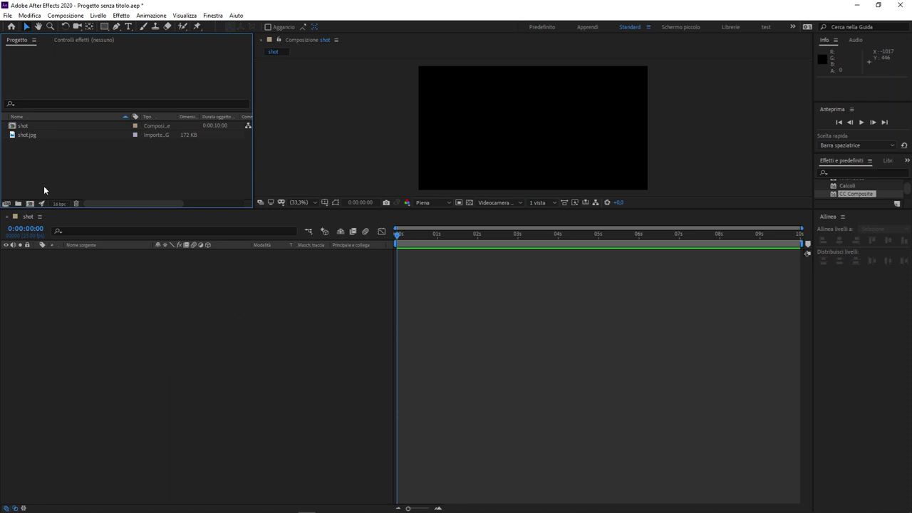
pyautogui.click(25, 136)
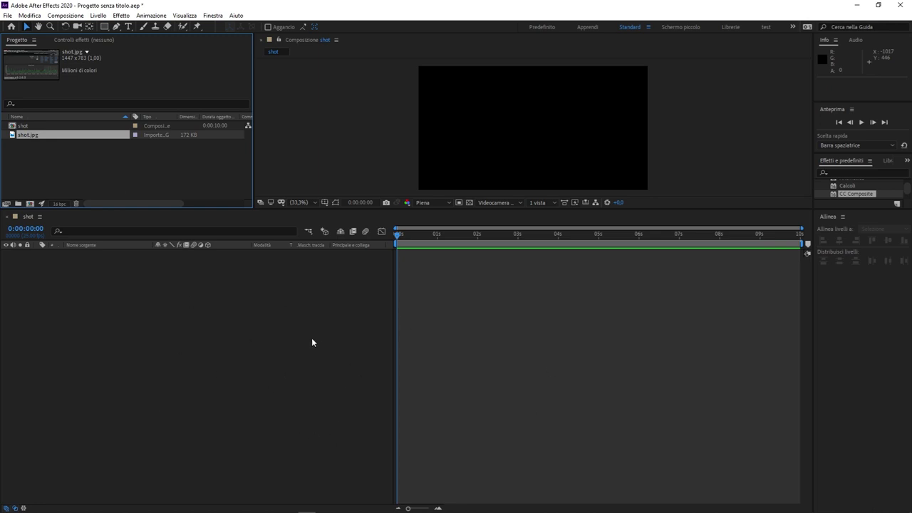
pyautogui.moveTo(57, 136); pyautogui.dragTo(121, 290)
pyautogui.moveTo(121, 290); pyautogui.dragTo(121, 291)
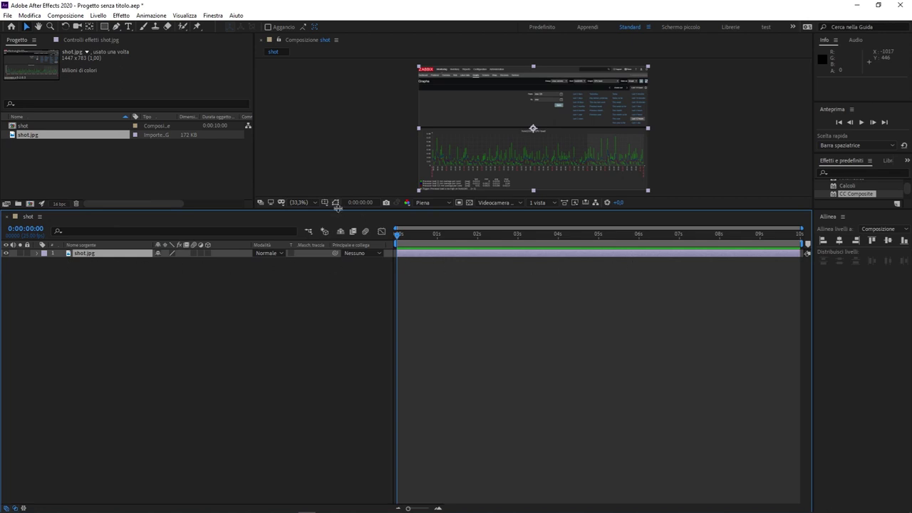
pyautogui.moveTo(346, 211); pyautogui.dragTo(360, 364)
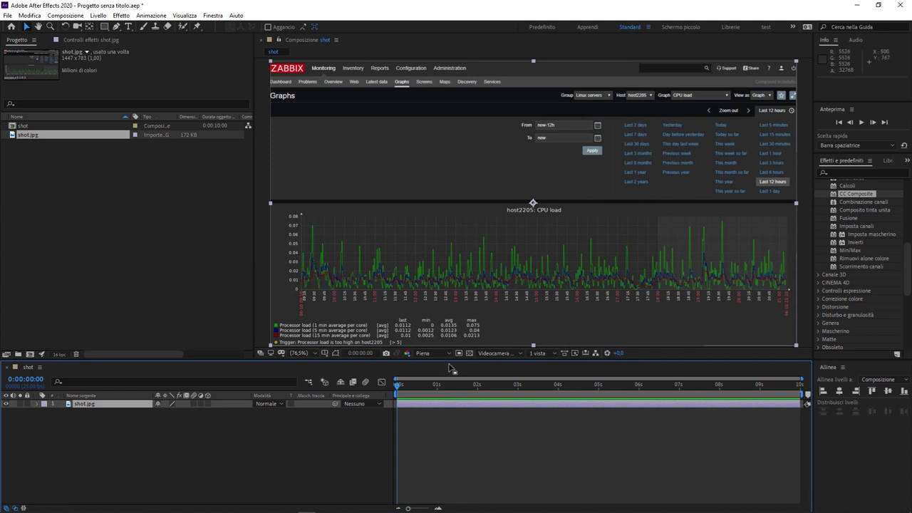
pyautogui.moveTo(449, 362); pyautogui.dragTo(480, 195)
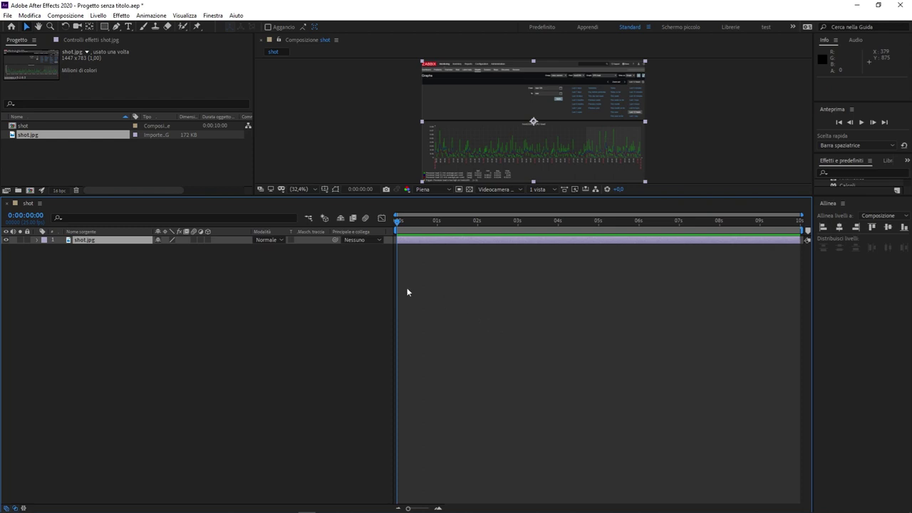
pyautogui.click(111, 253)
pyautogui.click(105, 243)
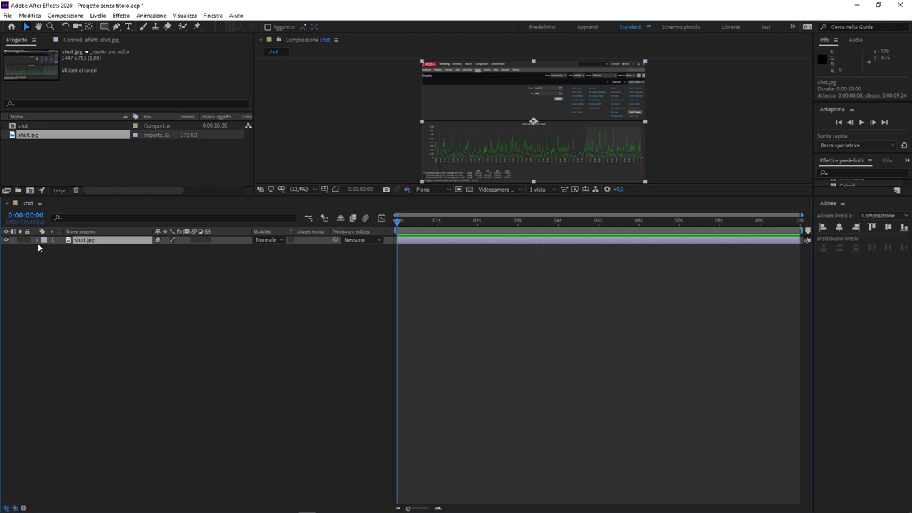
# Rename the shot.jpg layer to 'Prova' via Rinomina and enlarge the composition viewer
pyautogui.rightClick(101, 237)
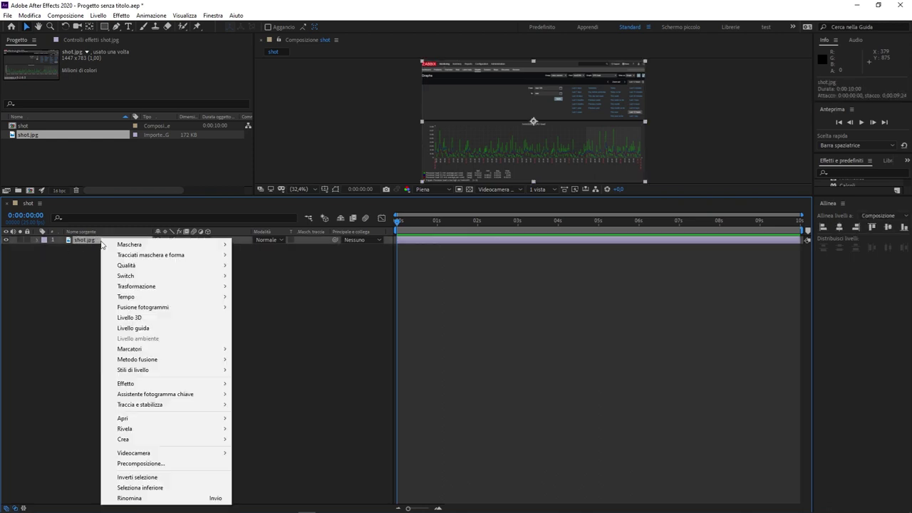
pyautogui.click(185, 499)
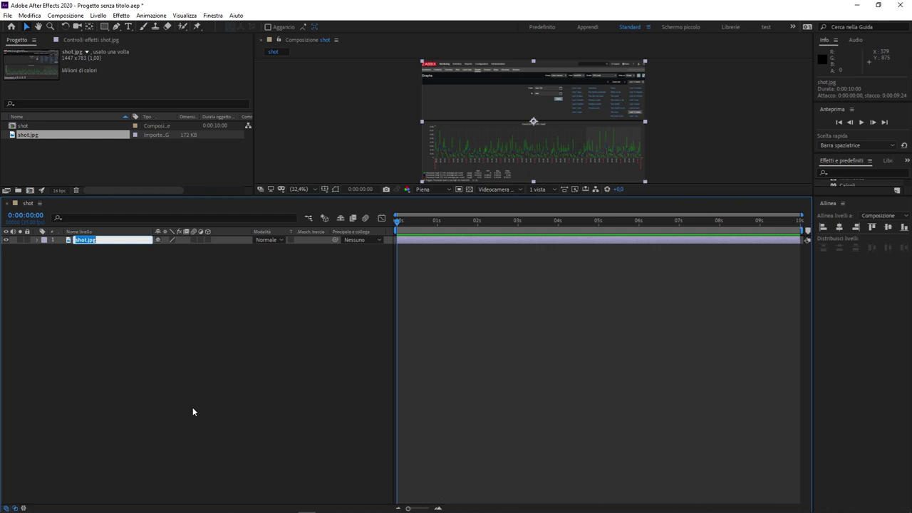
pyautogui.write('Prova')
pyautogui.press('Return')
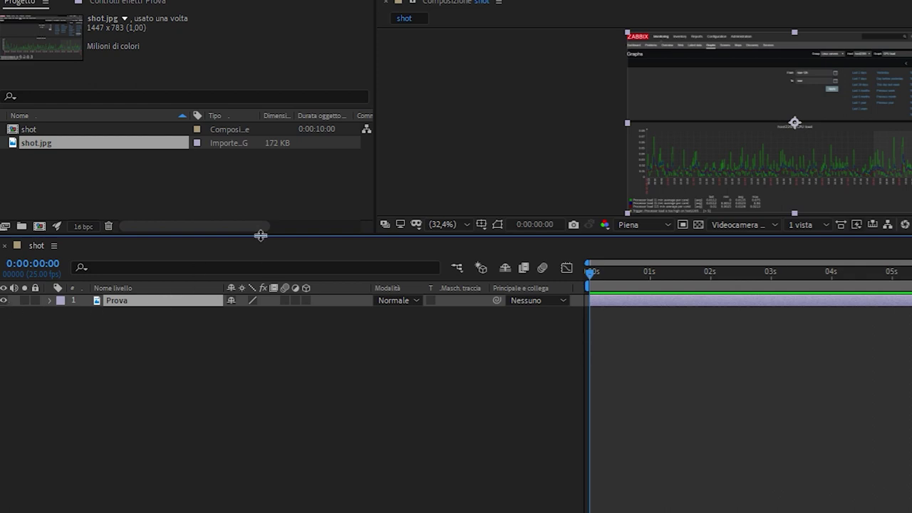
pyautogui.moveTo(260, 241); pyautogui.dragTo(246, 388)
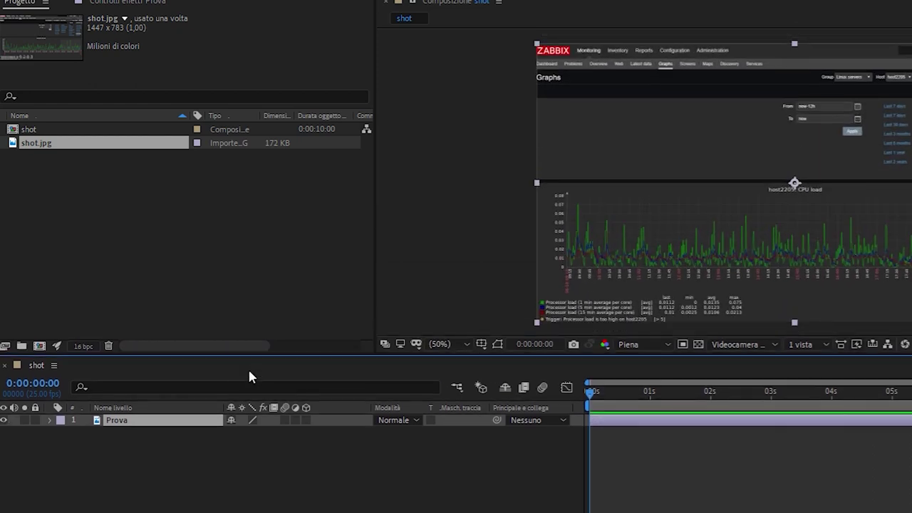
# Toggle the Prova layer's visibility off and back on, turn off its Solo, and lock it
pyautogui.click(4, 451)
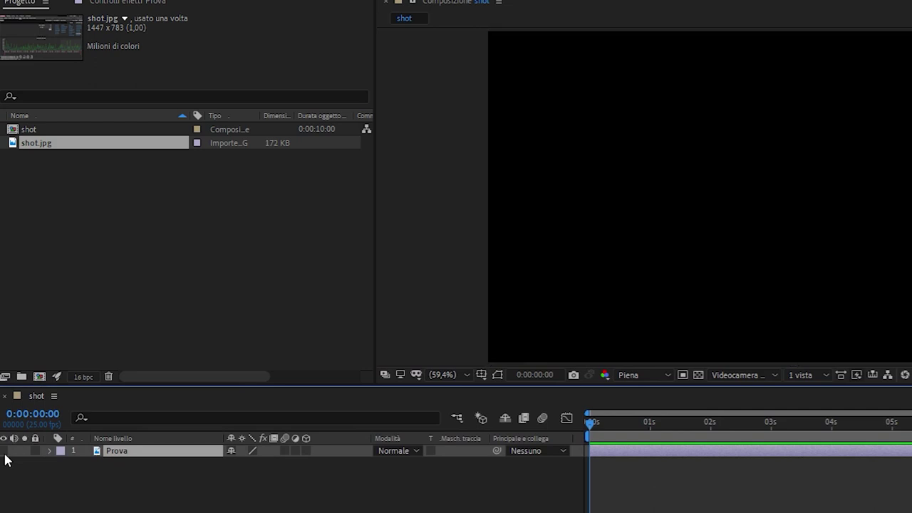
pyautogui.click(5, 456)
pyautogui.click(5, 456)
pyautogui.click(5, 451)
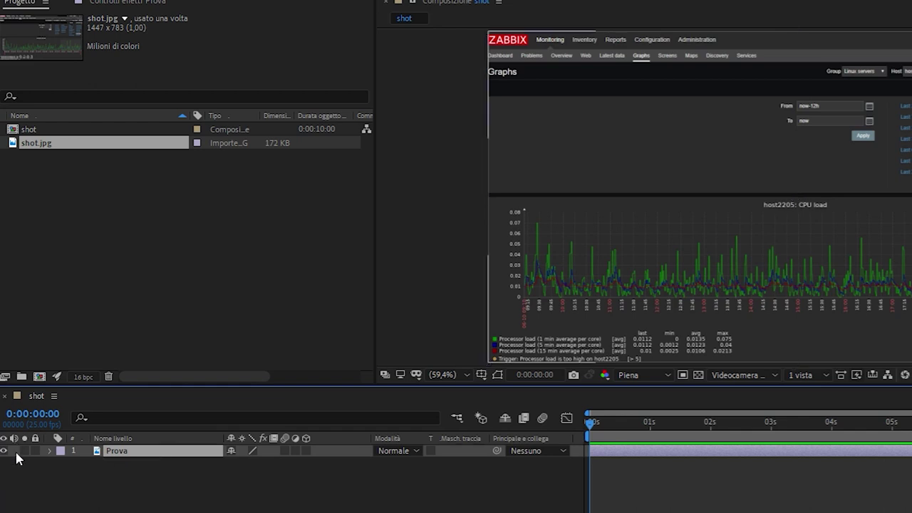
pyautogui.click(16, 458)
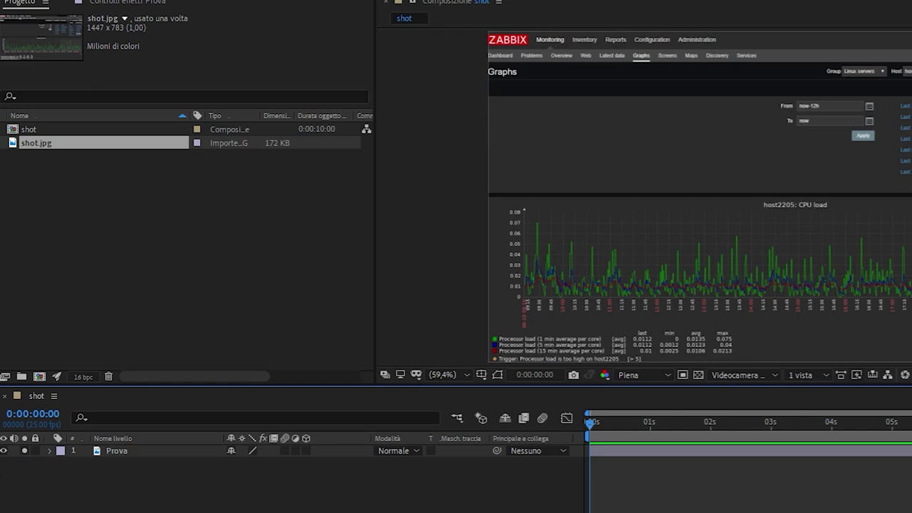
pyautogui.click(27, 450)
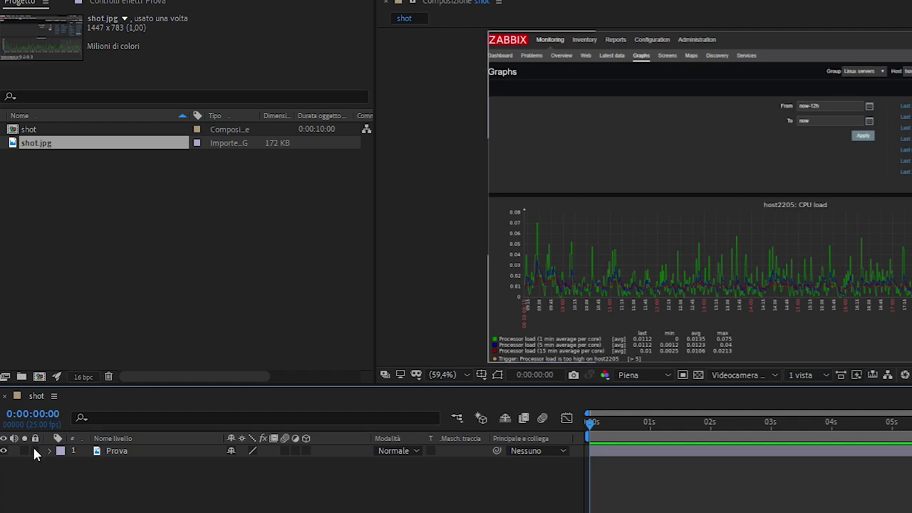
pyautogui.click(35, 451)
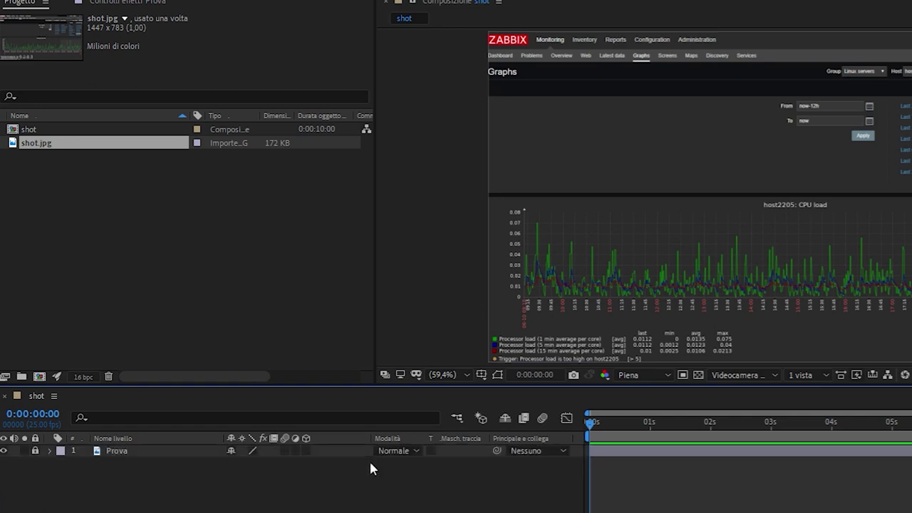
# Show the source name shot.jpg, unlock the layer, and change its label colour to Rosa
pyautogui.click(114, 439)
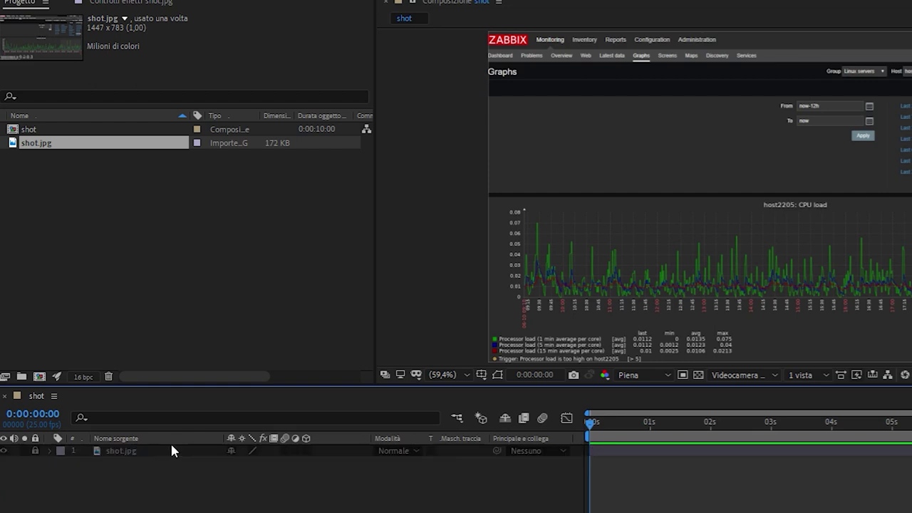
pyautogui.click(35, 451)
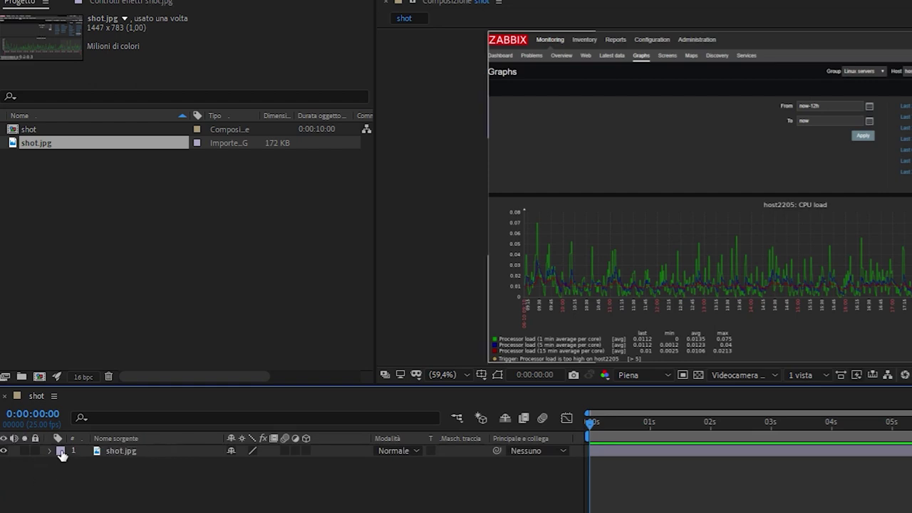
pyautogui.click(60, 452)
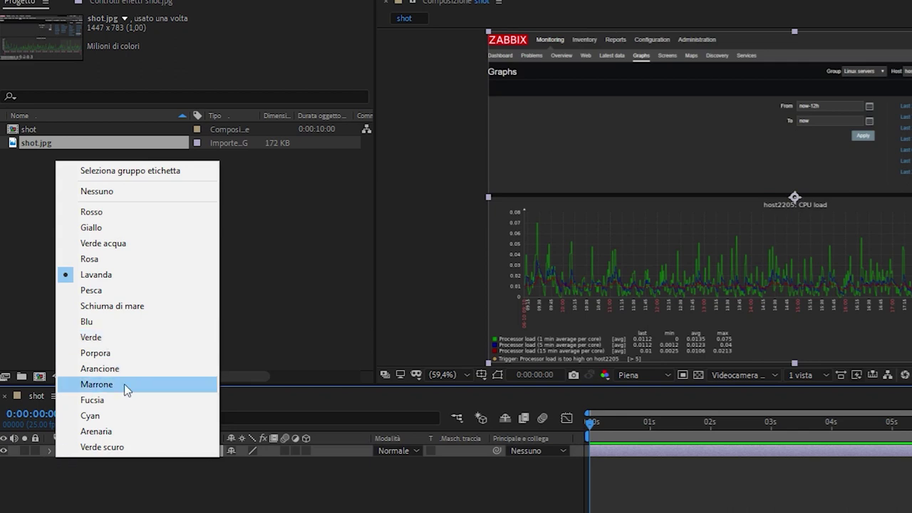
pyautogui.click(125, 351)
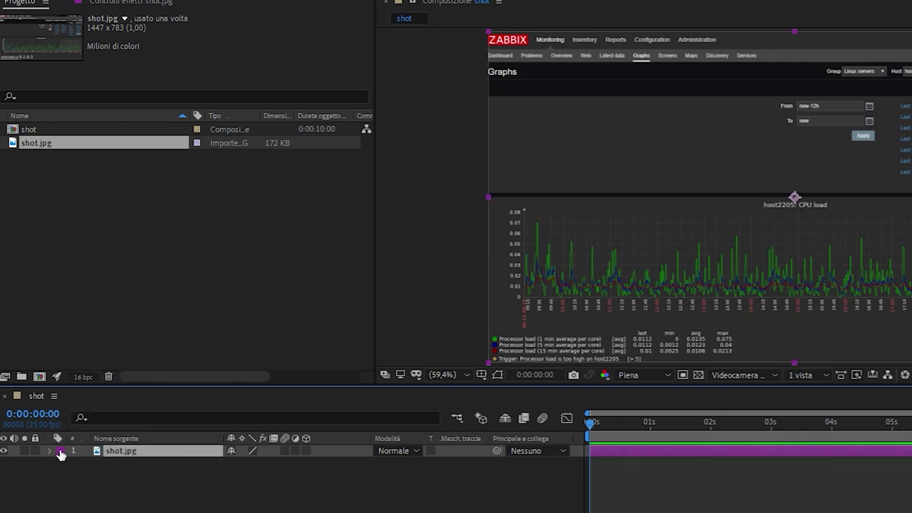
pyautogui.click(60, 452)
pyautogui.click(94, 230)
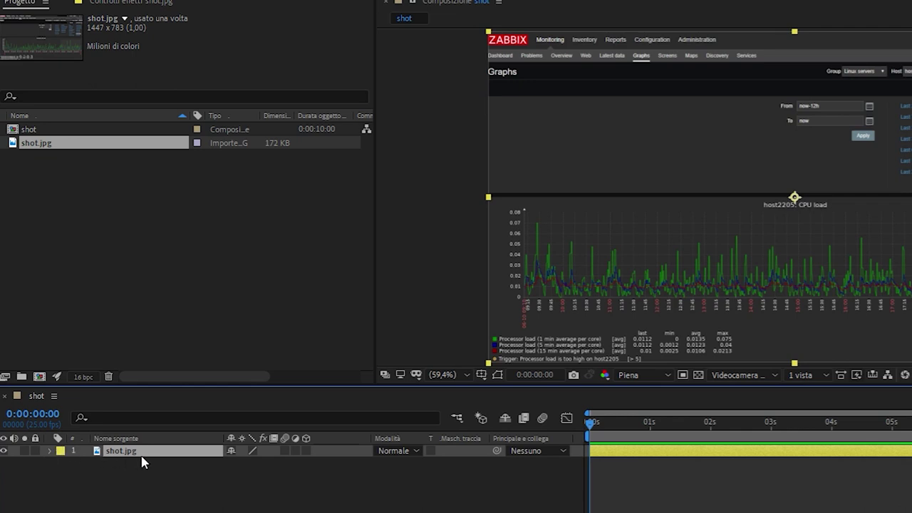
pyautogui.click(61, 455)
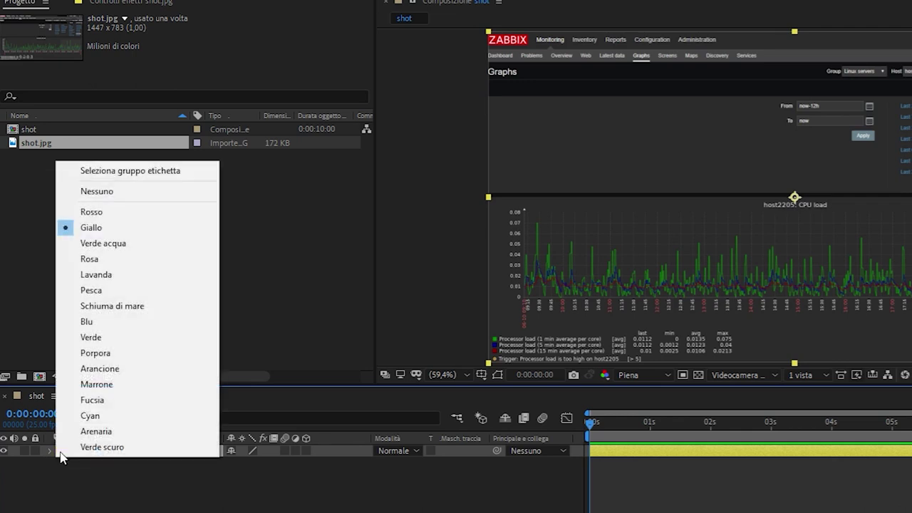
pyautogui.click(127, 213)
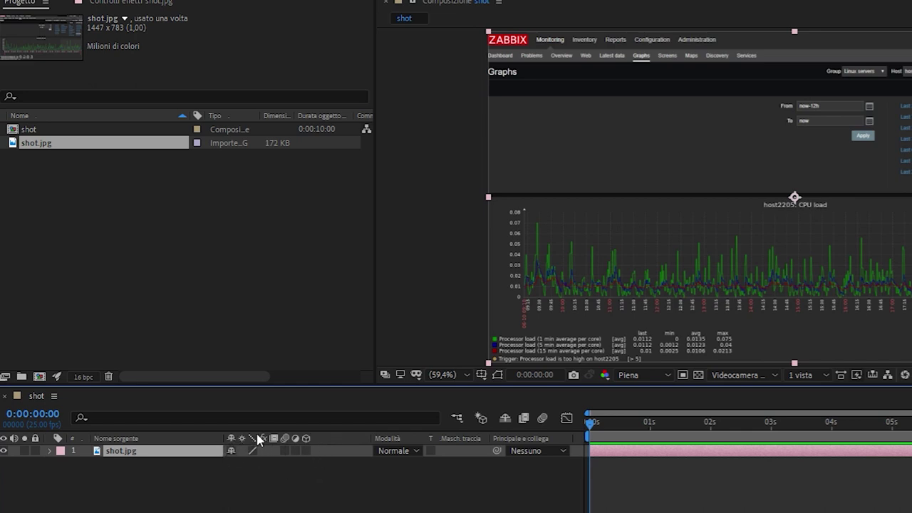
pyautogui.click(406, 452)
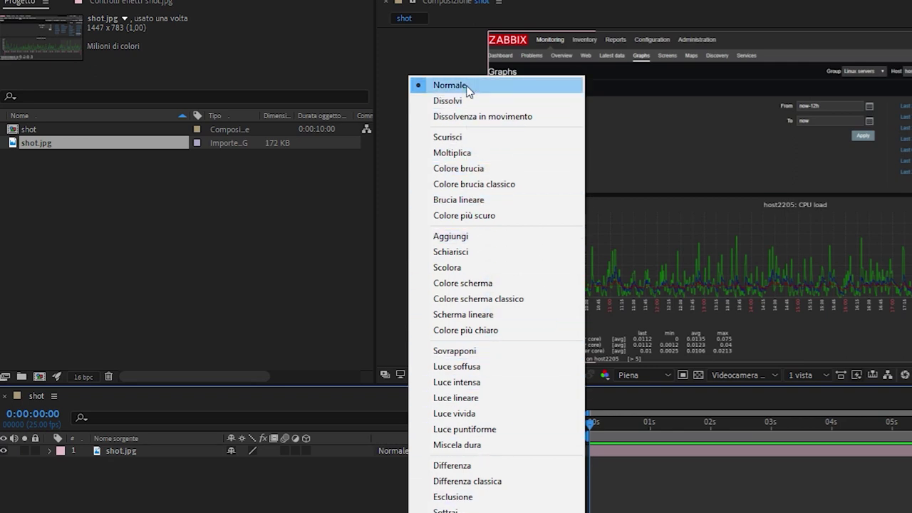
pyautogui.click(381, 452)
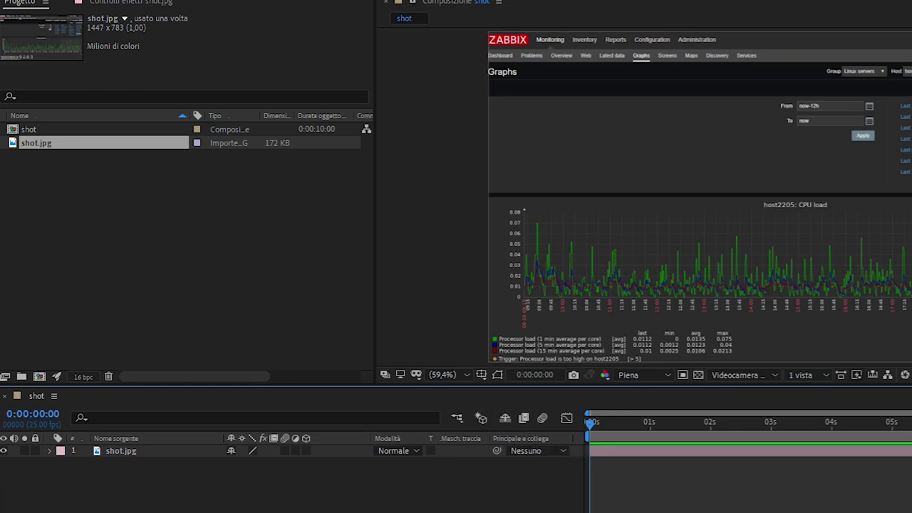
pyautogui.click(114, 452)
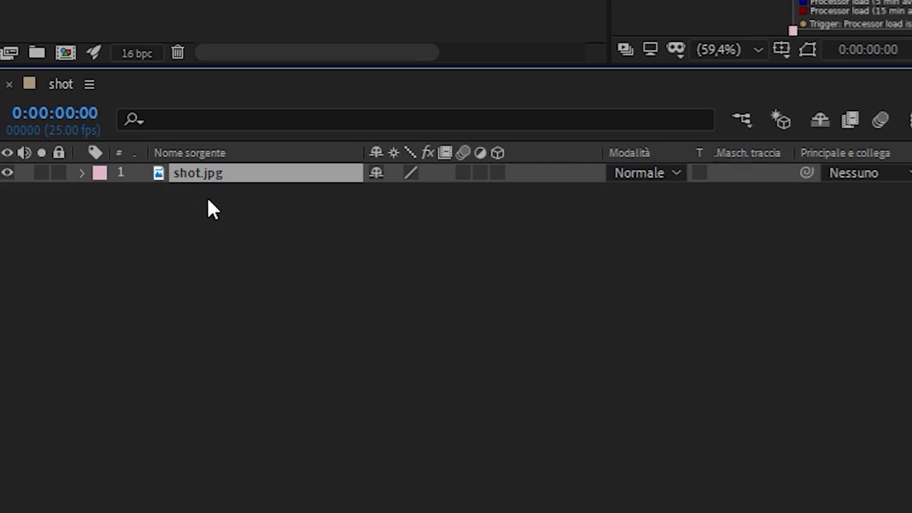
# Select shot.jpg and expand its Trasformazione group to show anchor point, position, scale, rotation and opacity
pyautogui.click(246, 245)
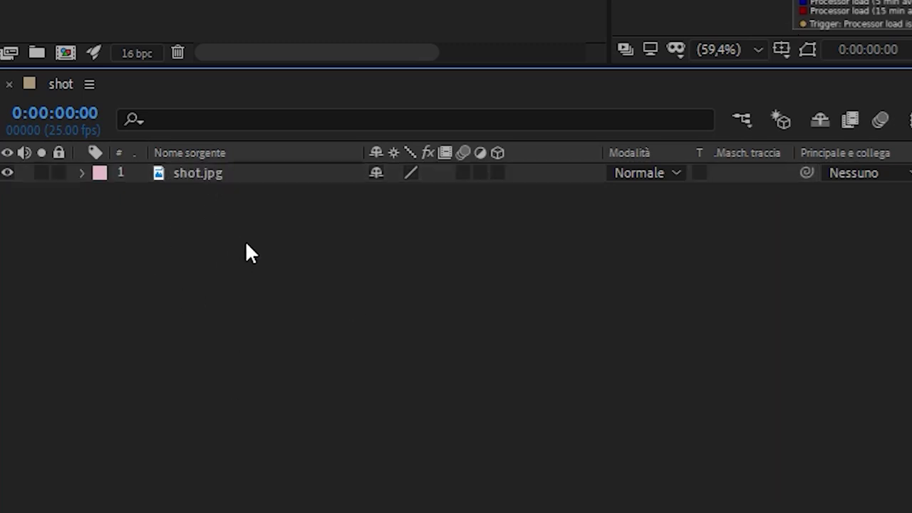
pyautogui.click(195, 173)
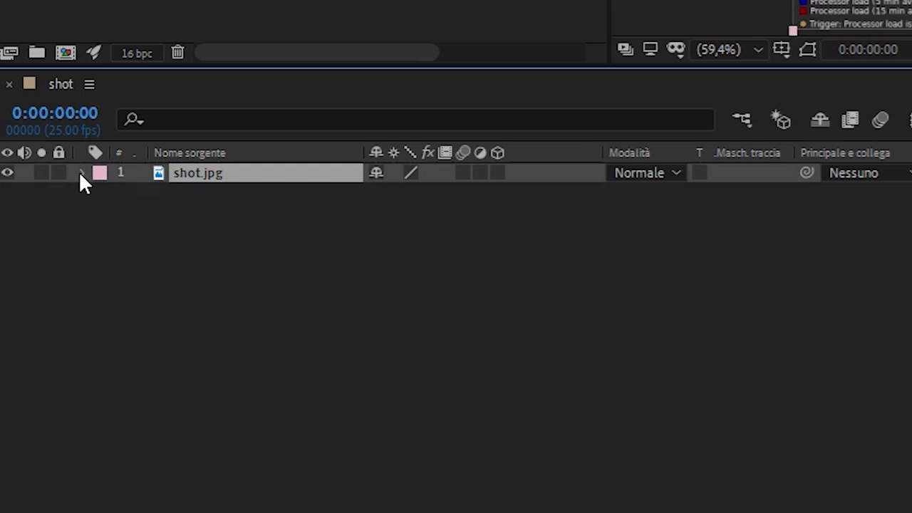
pyautogui.click(81, 174)
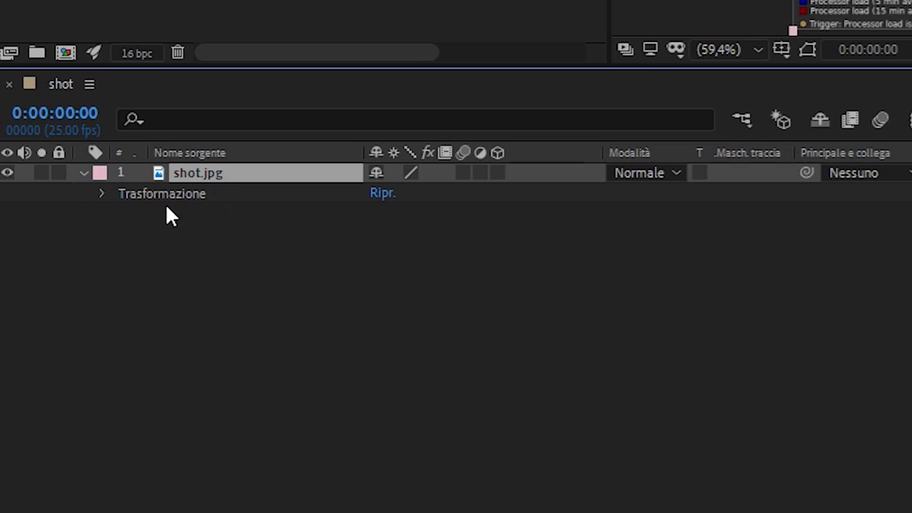
pyautogui.click(103, 194)
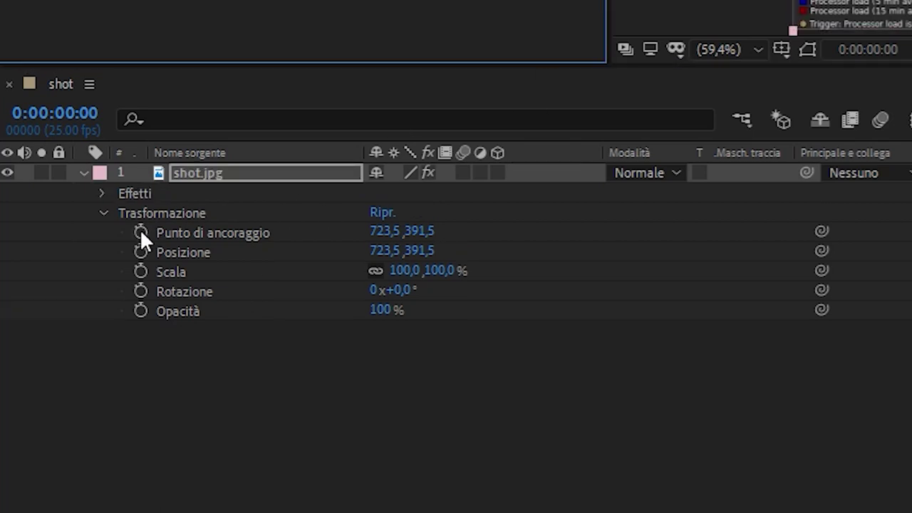
# Expand Effetti and CC Composite on shot.jpg, toggling the layer, Effetti and Trasformazione groups
pyautogui.click(101, 195)
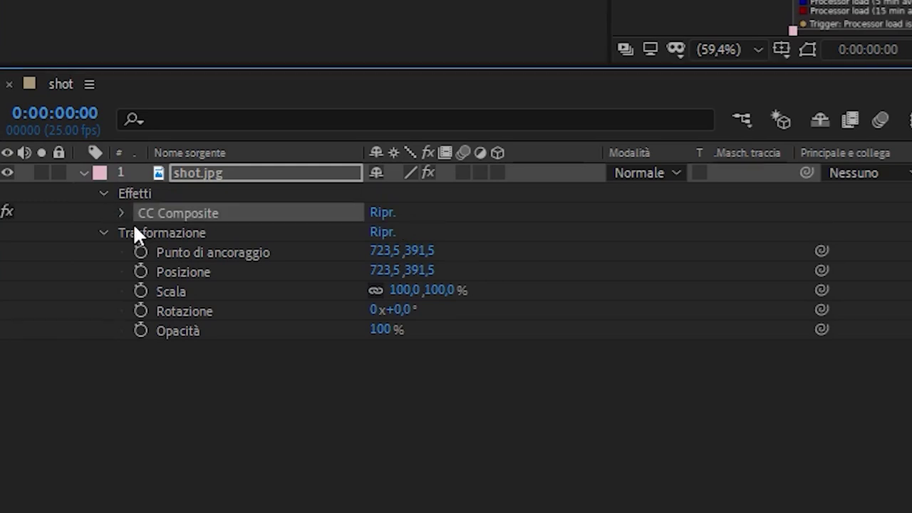
pyautogui.click(120, 214)
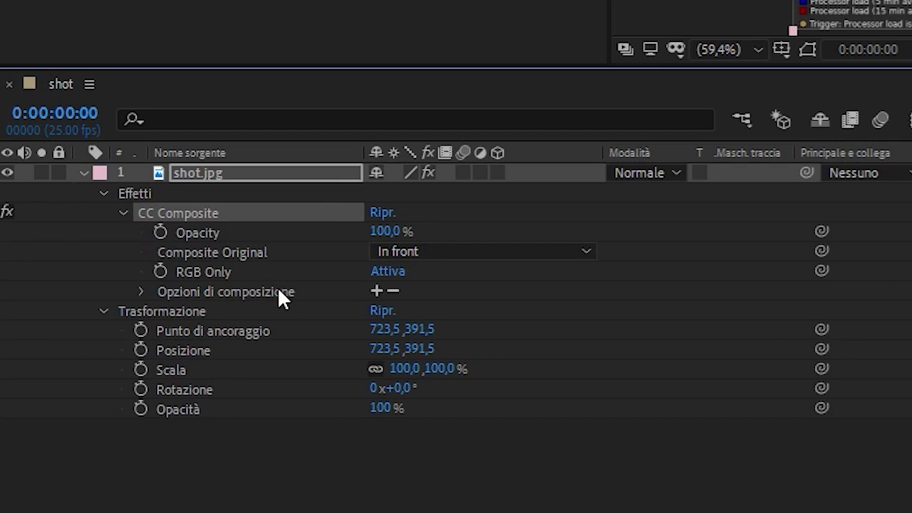
pyautogui.click(83, 171)
pyautogui.click(83, 171)
pyautogui.click(104, 194)
pyautogui.click(103, 194)
pyautogui.click(104, 311)
pyautogui.click(103, 311)
pyautogui.click(223, 312)
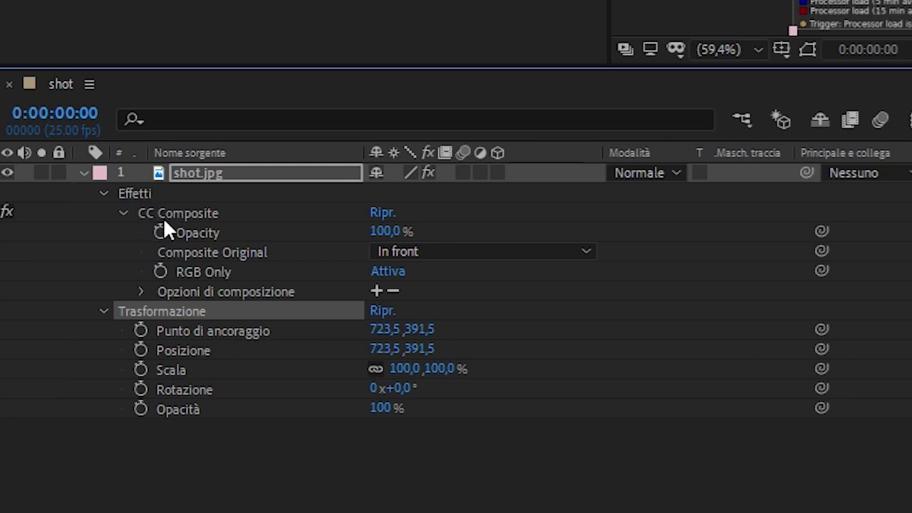
pyautogui.click(141, 194)
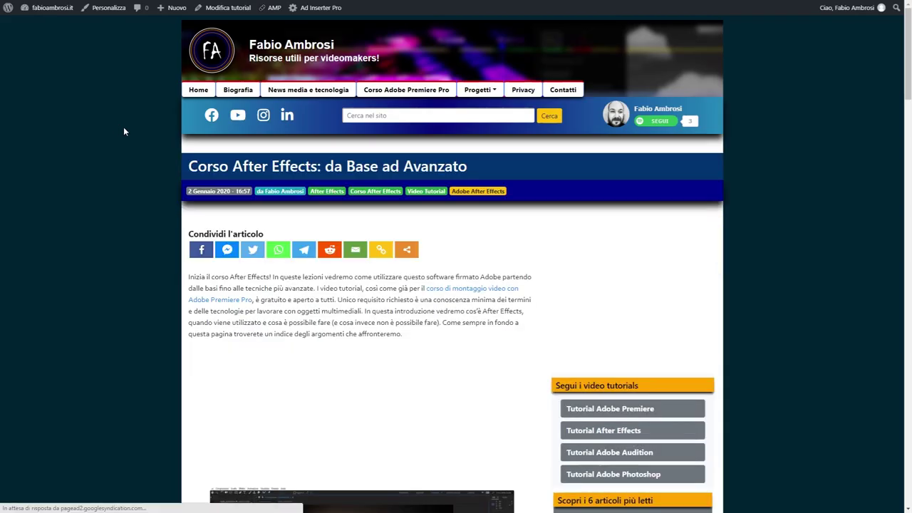
# Scroll down through the After Effects course article on the blog
pyautogui.scroll(-1, 124, 131)
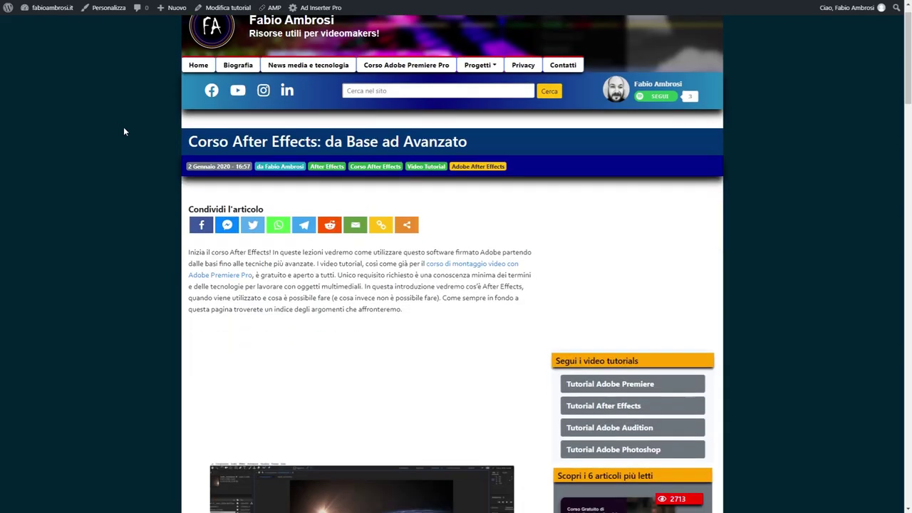
pyautogui.scroll(-5, 124, 131)
pyautogui.scroll(-3, 124, 131)
pyautogui.scroll(-3, 123, 131)
pyautogui.scroll(-4, 123, 131)
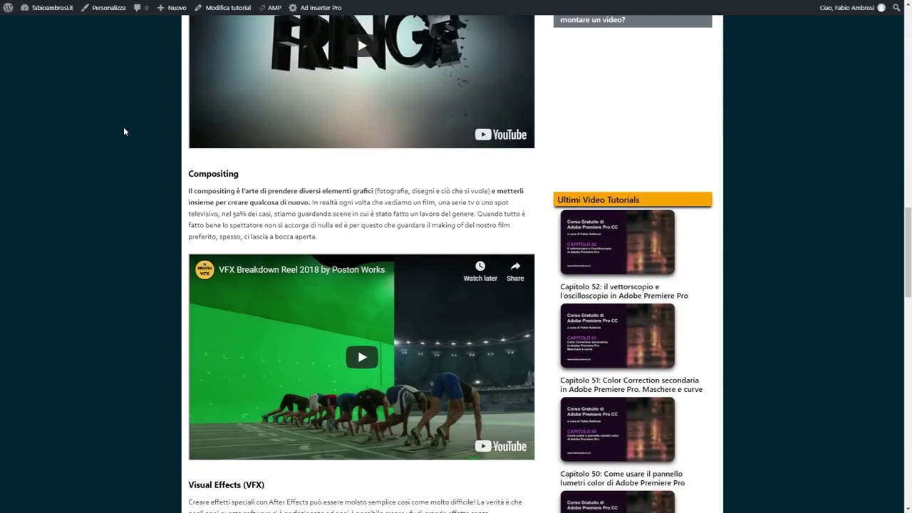
pyautogui.scroll(-4, 123, 131)
pyautogui.scroll(-5, 124, 131)
pyautogui.scroll(-5, 123, 132)
pyautogui.scroll(-2, 124, 131)
pyautogui.scroll(1, 124, 128)
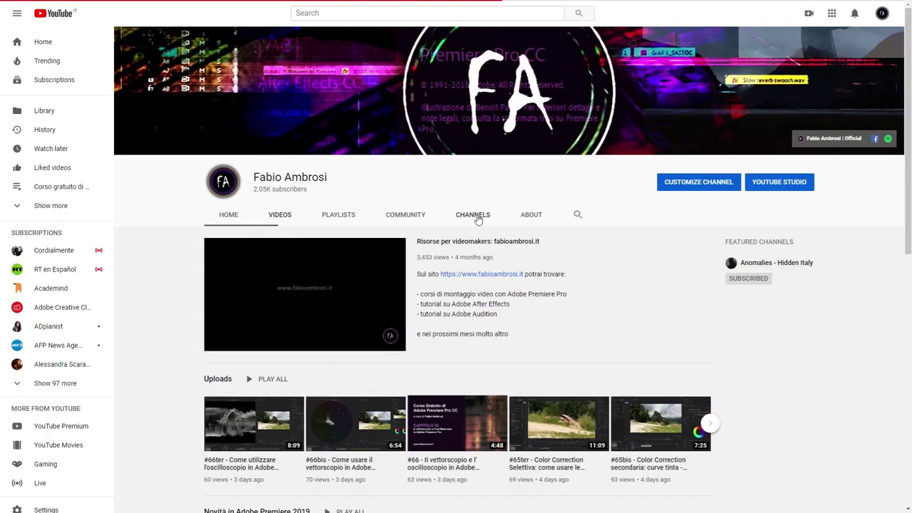
# Browse the channel's uploaded videos, then highlight the page name to go to its Facebook page
pyautogui.scroll(-1, 475, 213)
pyautogui.scroll(-3, 476, 217)
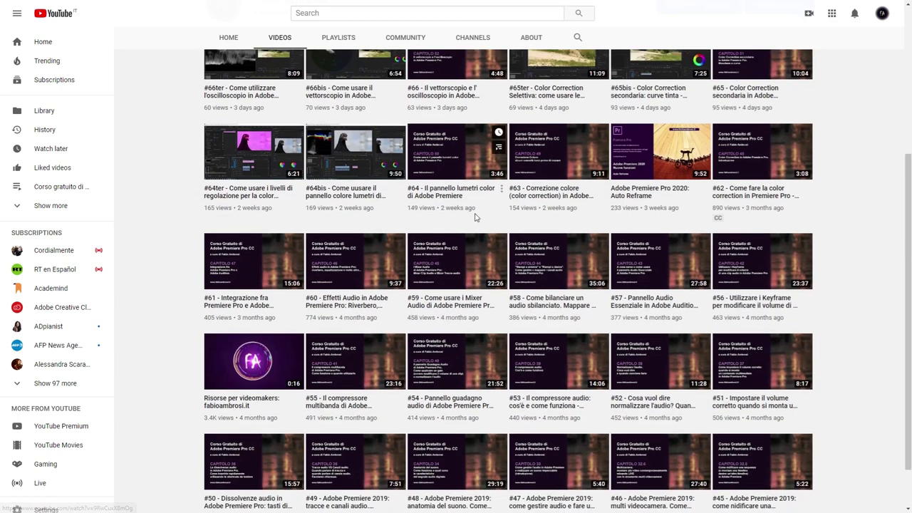
pyautogui.scroll(3, 476, 219)
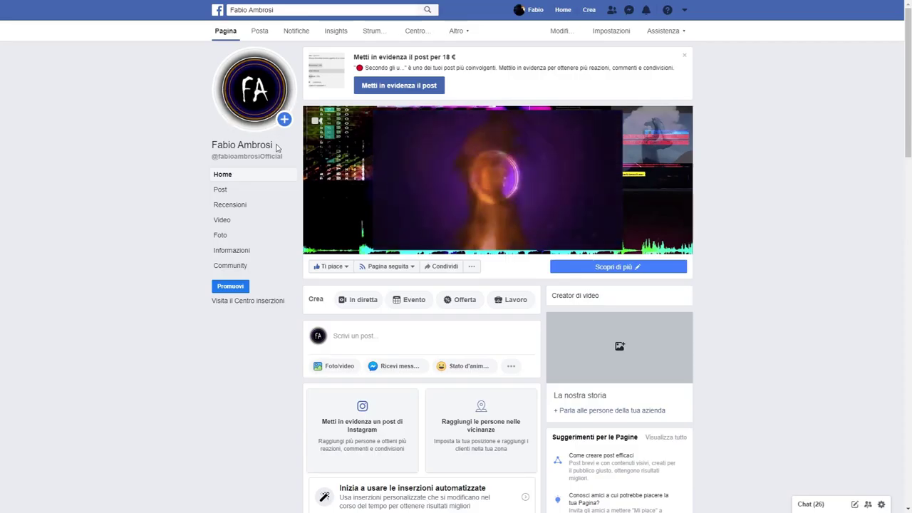
pyautogui.moveTo(272, 145); pyautogui.dragTo(169, 149)
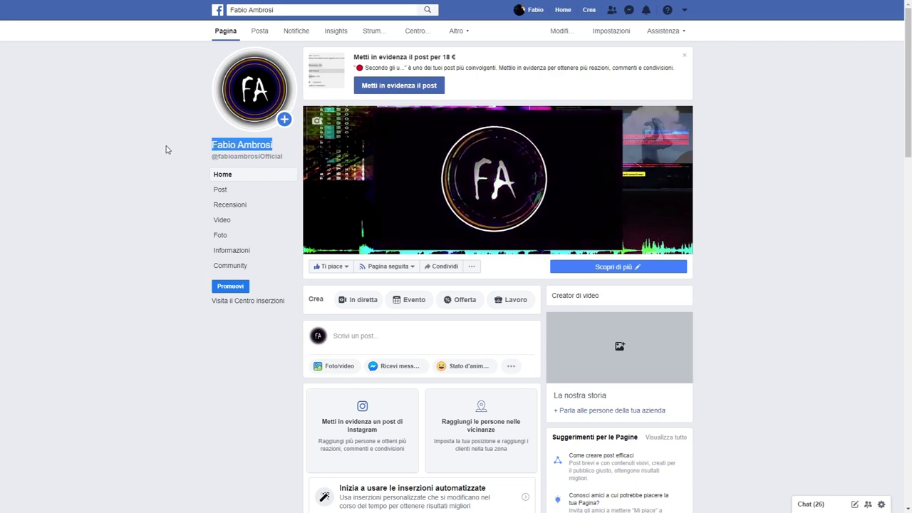
# Scroll down to the After Effects course post and its software poll won by After Effects (63%)
pyautogui.scroll(-1, 168, 150)
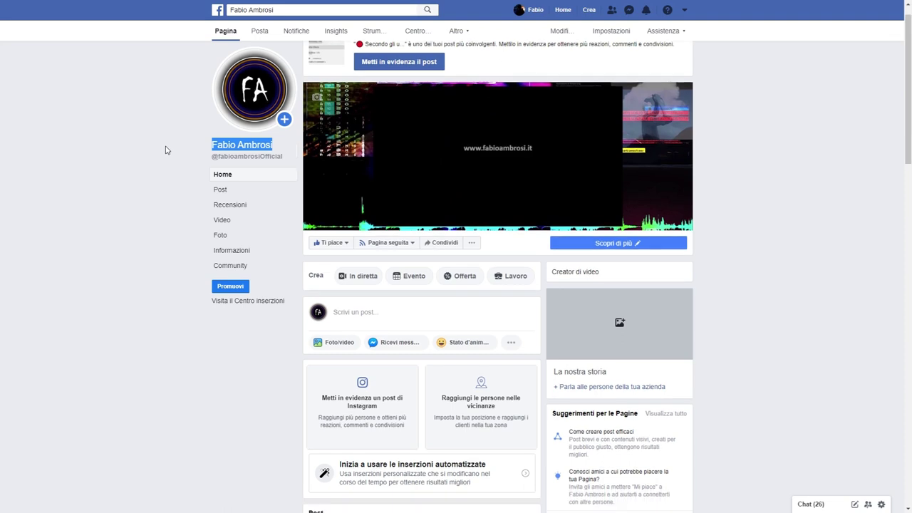
pyautogui.scroll(-3, 166, 150)
pyautogui.scroll(-2, 166, 149)
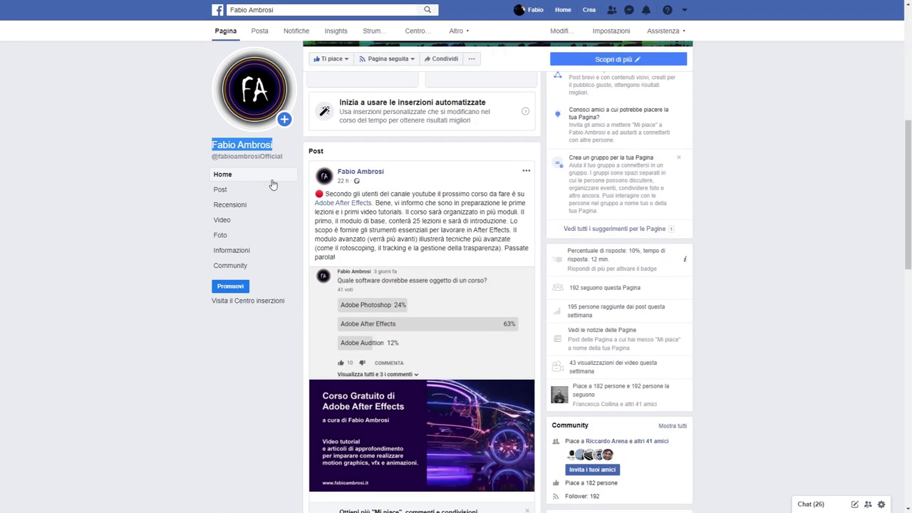